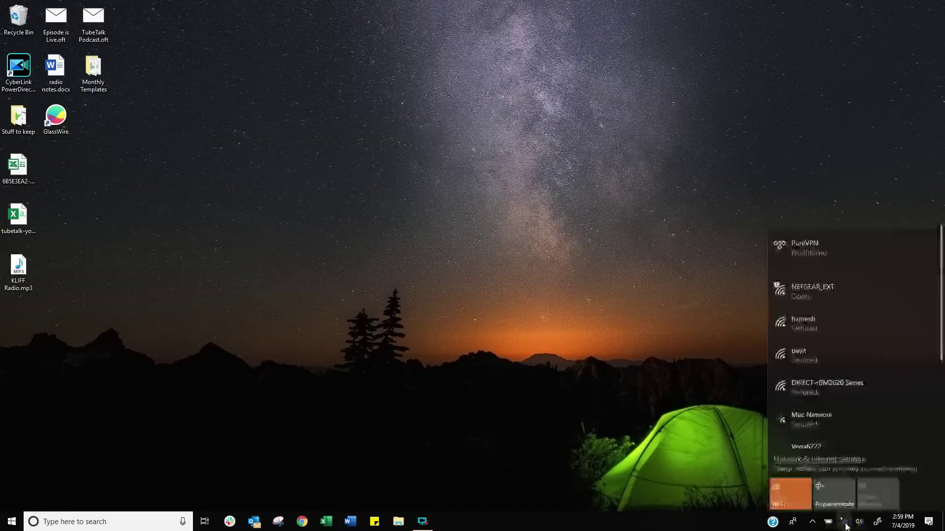
# - Connect Windows to the open NETGEAR_EXT Wi-Fi network and launch the browser
pyautogui.click(811, 300)
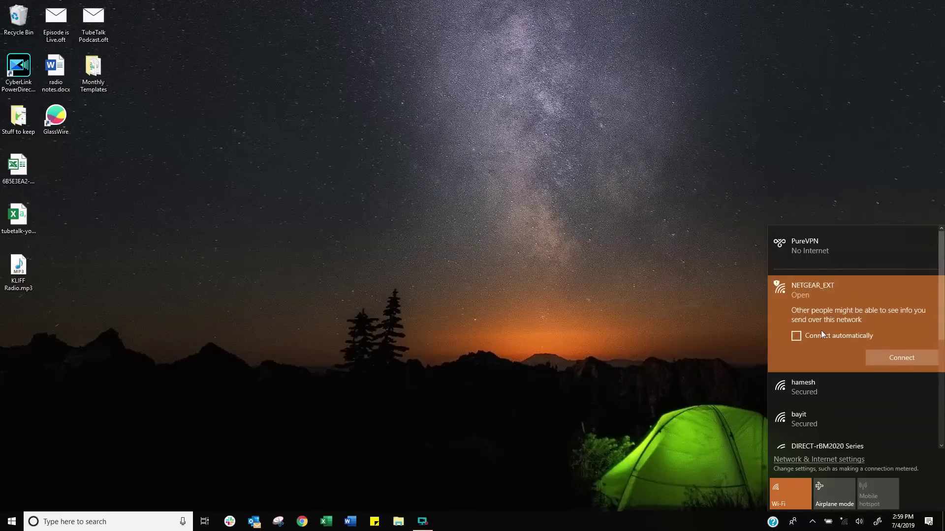
pyautogui.click(886, 356)
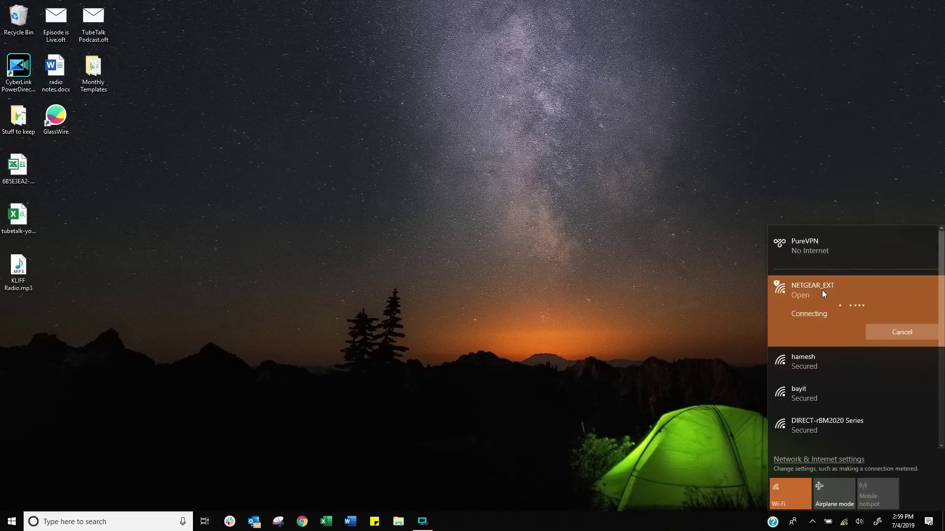
pyautogui.click(317, 293)
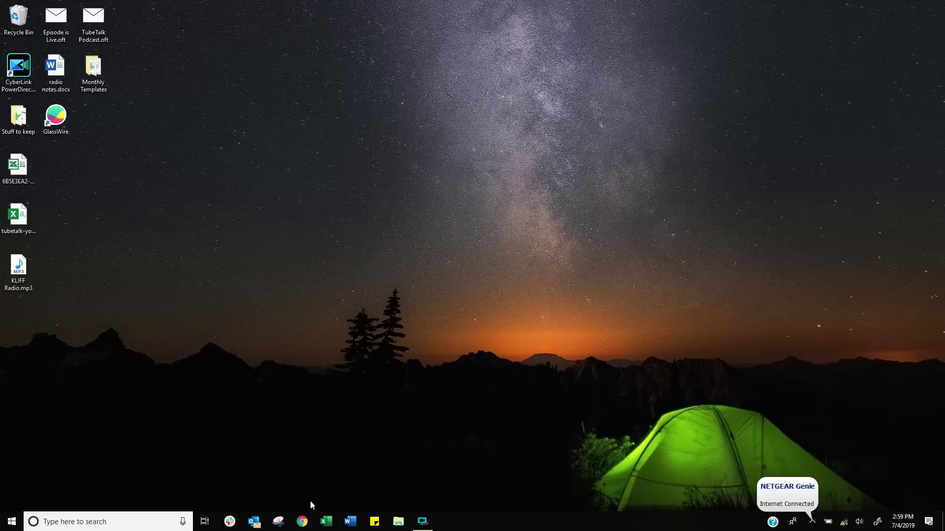
pyautogui.click(302, 521)
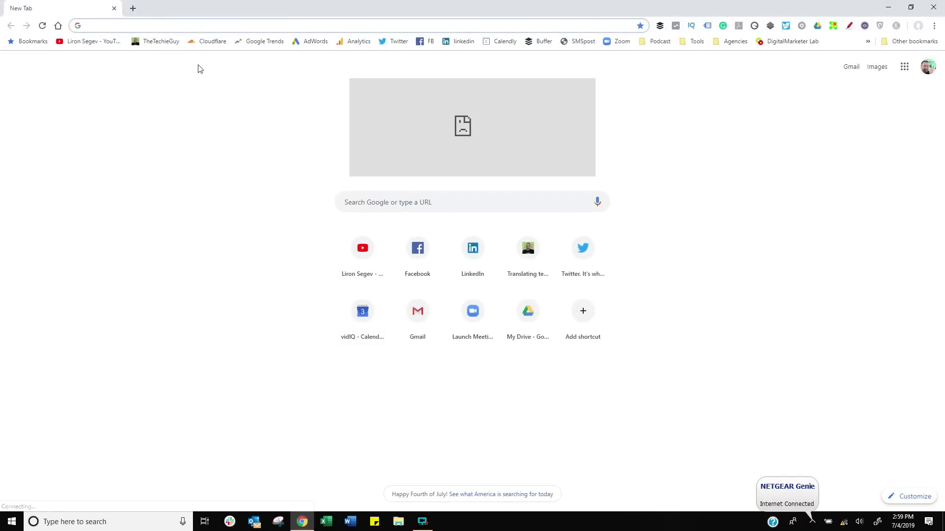
# - Enter mywifiext.net as the web address in Chrome
pyautogui.write('mywifiext')
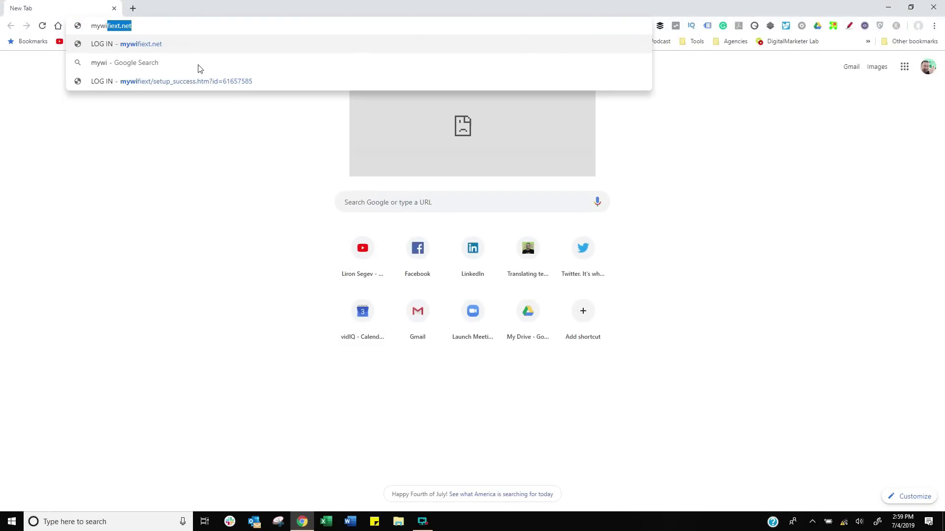
pyautogui.write('.net')
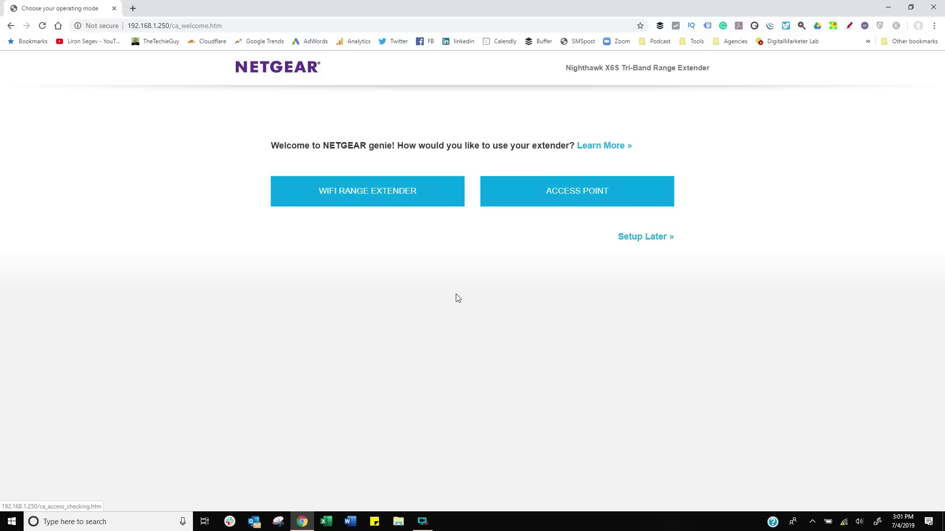
# - Review the Range Extender versus Access Point explanation, then choose WiFi Range Extender mode
pyautogui.click(578, 148)
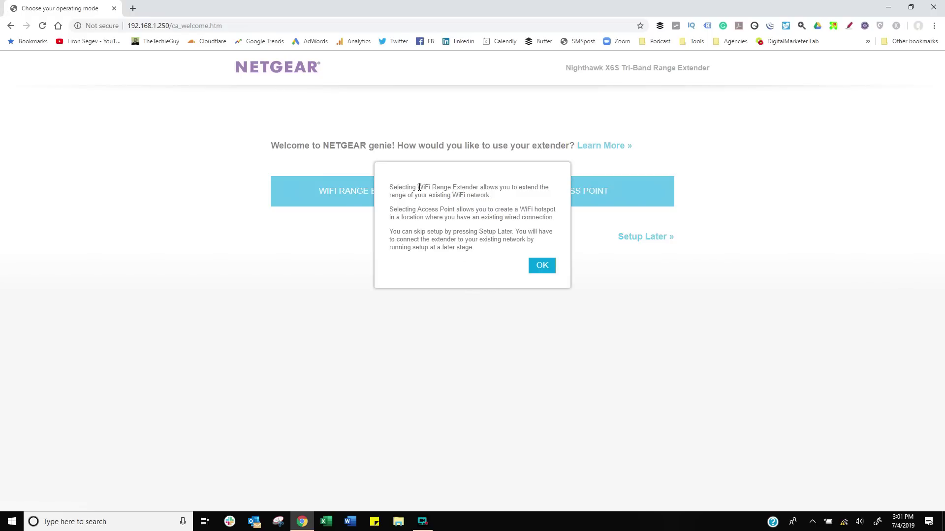
pyautogui.moveTo(418, 187); pyautogui.dragTo(535, 188)
pyautogui.moveTo(429, 196); pyautogui.dragTo(483, 195)
pyautogui.click(441, 233)
pyautogui.moveTo(417, 210); pyautogui.dragTo(452, 210)
pyautogui.moveTo(497, 209); pyautogui.dragTo(555, 209)
pyautogui.click(467, 243)
pyautogui.moveTo(480, 217); pyautogui.dragTo(546, 217)
pyautogui.click(459, 238)
pyautogui.click(541, 268)
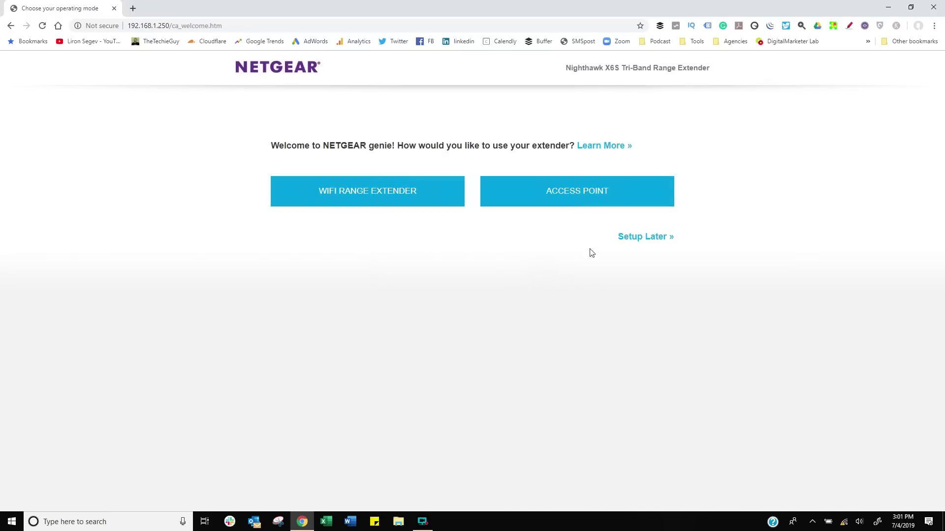
pyautogui.click(375, 202)
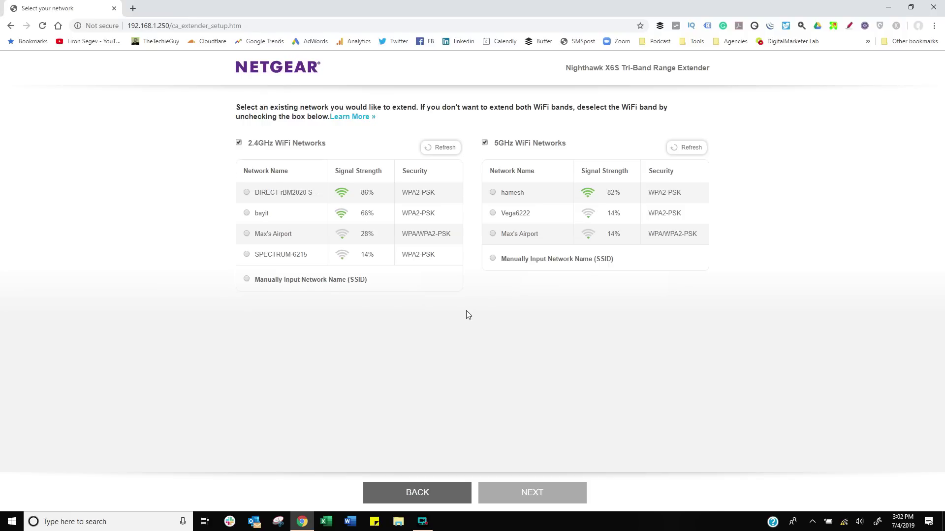
# - Read the Learn More advice recommending at least 60% signal strength
pyautogui.click(355, 123)
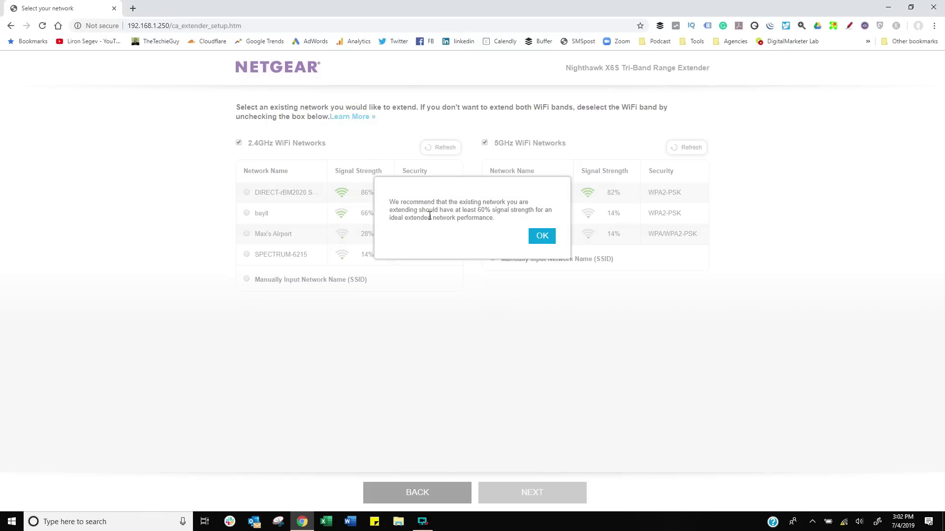
pyautogui.moveTo(476, 211); pyautogui.dragTo(533, 209)
pyautogui.click(540, 236)
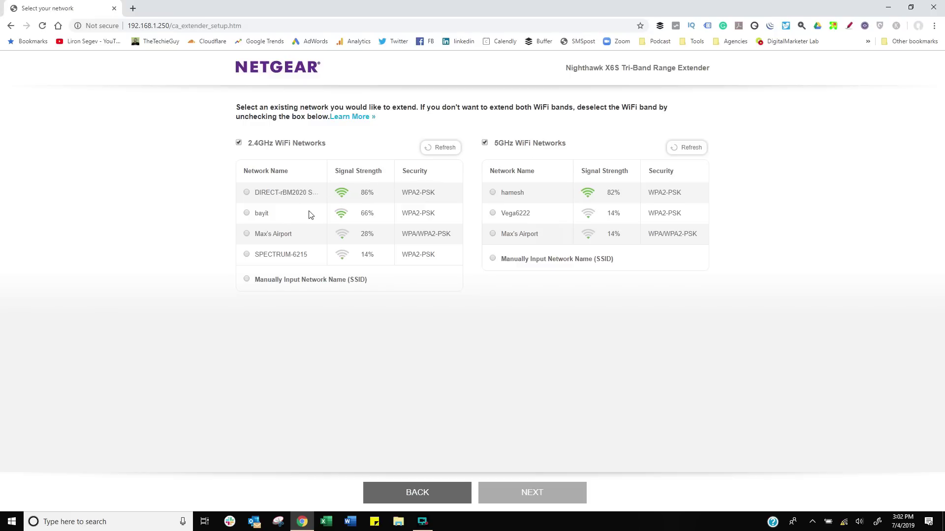
# - Select bayit for 2.4GHz and hamesh (82% signal) for 5GHz, then continue
pyautogui.click(247, 214)
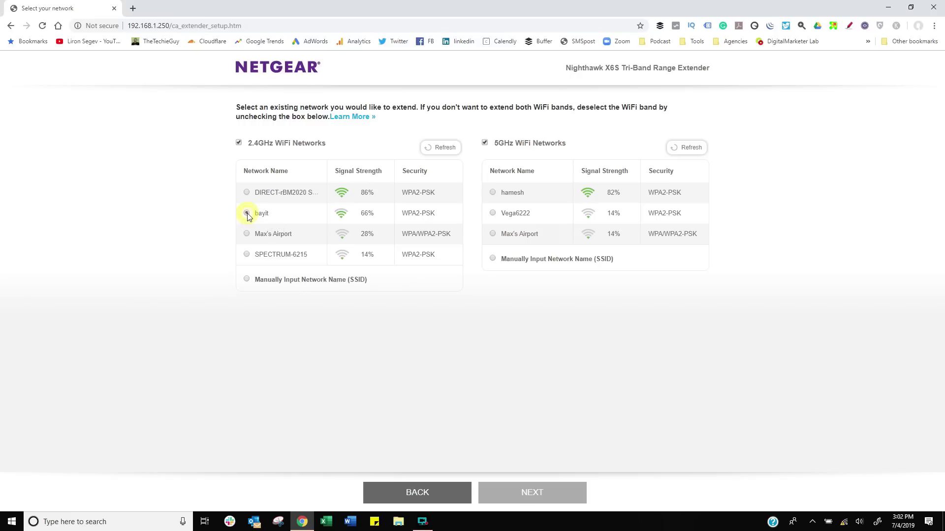
pyautogui.doubleClick(364, 216)
pyautogui.click(493, 193)
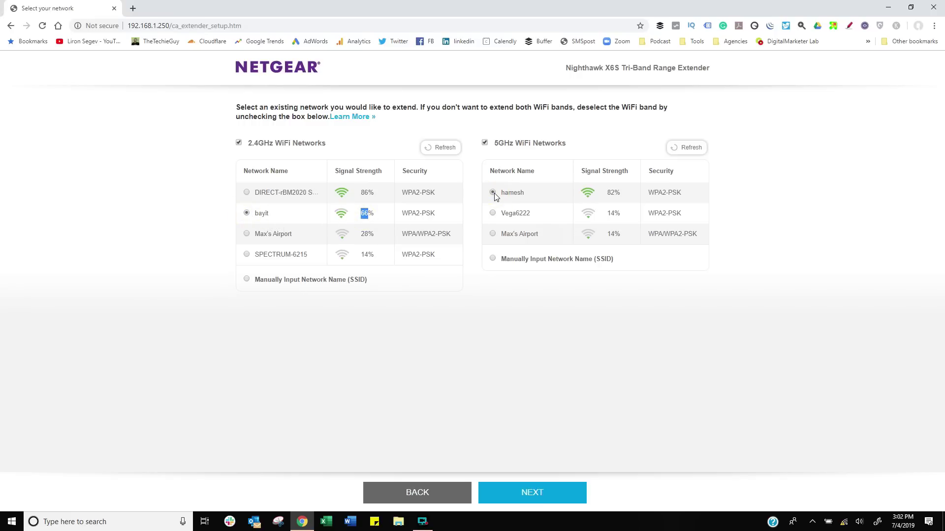
pyautogui.moveTo(606, 193); pyautogui.dragTo(622, 195)
pyautogui.click(578, 301)
pyautogui.click(543, 493)
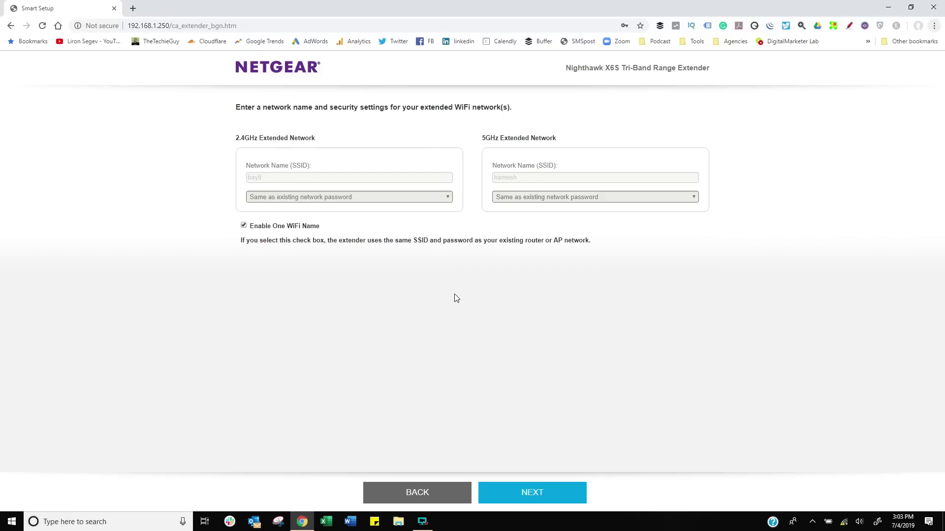
# - Keep Enable One WiFi Name checked so extended networks reuse existing names and passwords
pyautogui.moveTo(263, 107); pyautogui.dragTo(309, 107)
pyautogui.click(354, 301)
pyautogui.click(244, 225)
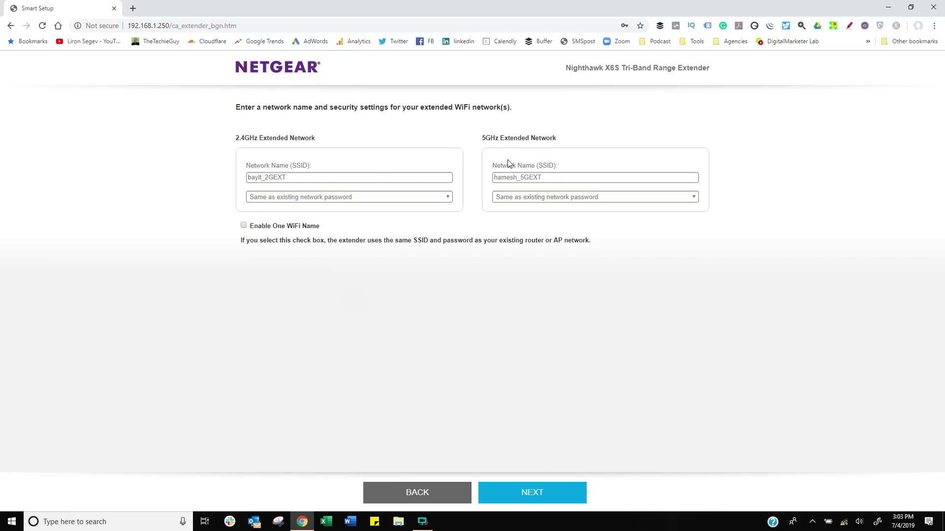
pyautogui.click(244, 226)
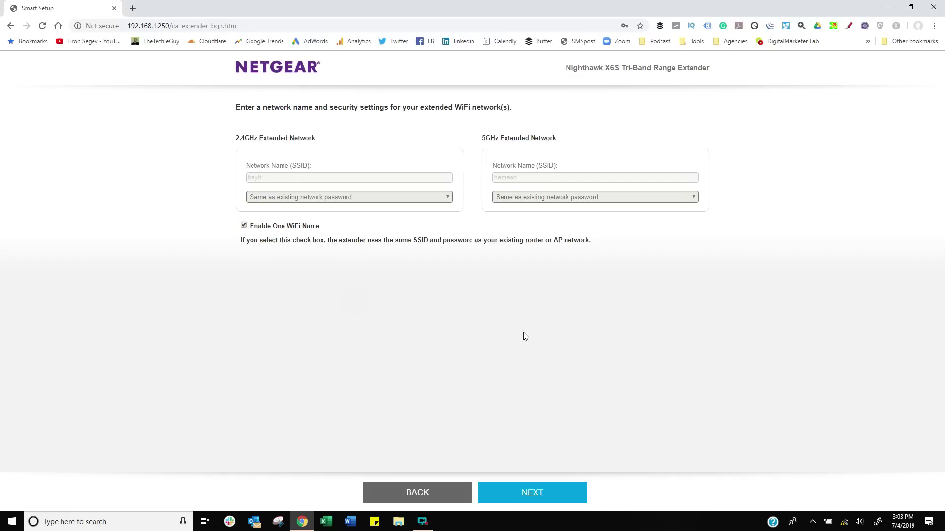
pyautogui.click(533, 495)
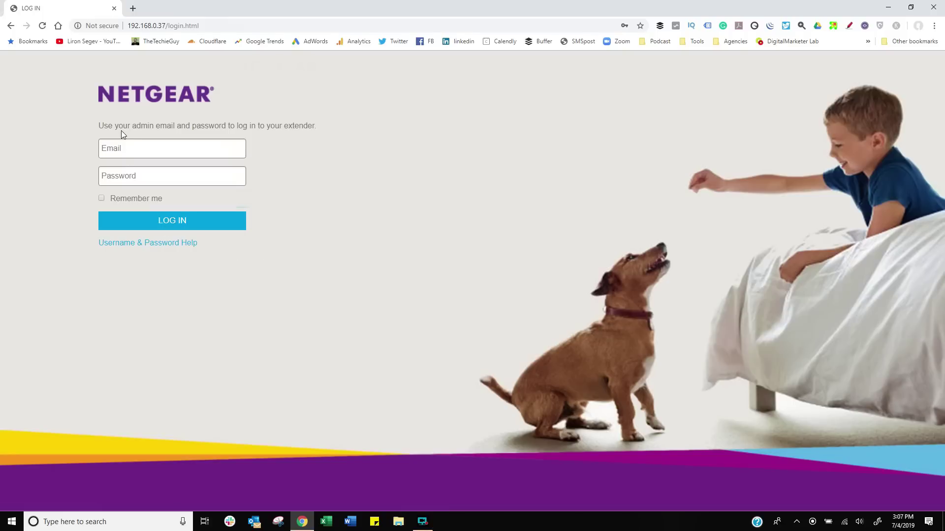
# - Bring up the saved sign-in details on the extender login page
pyautogui.click(123, 149)
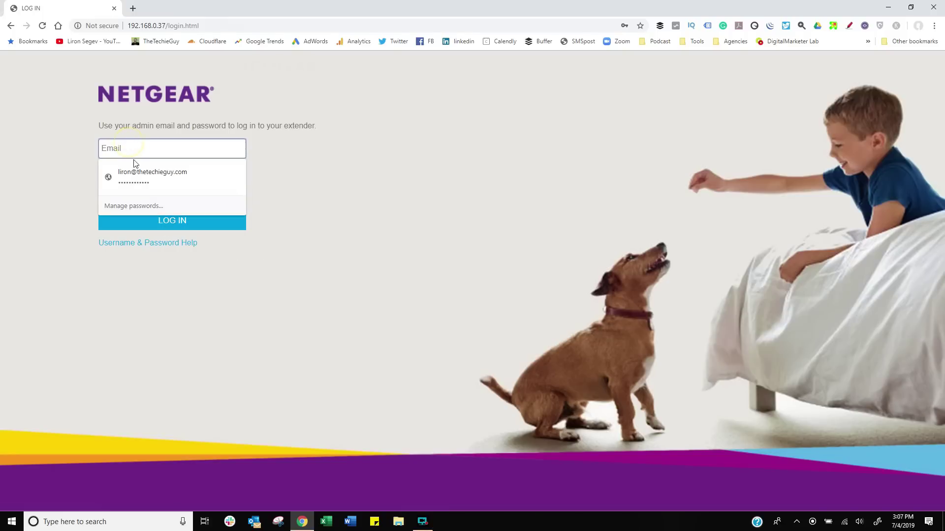
# - Log in with the saved admin credentials, Remember me checked, and go to Firmware Update
pyautogui.click(141, 169)
pyautogui.click(144, 199)
pyautogui.click(158, 223)
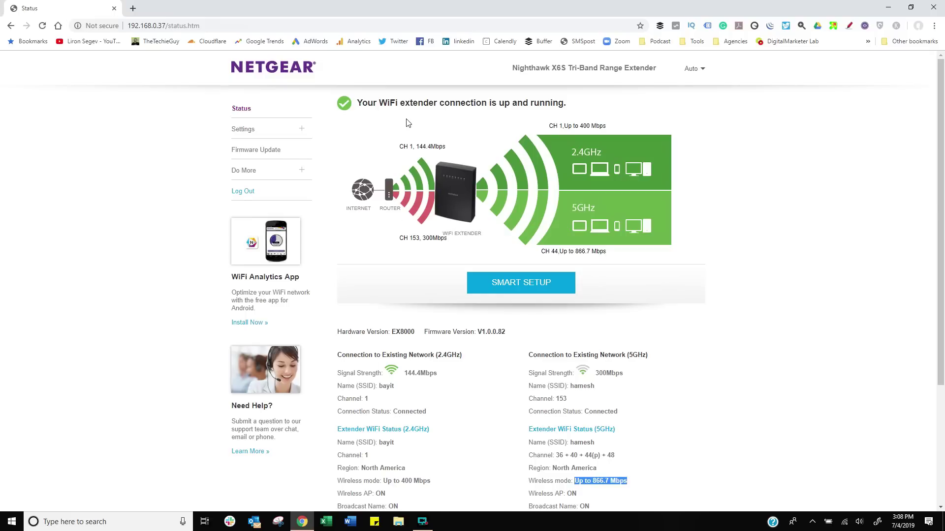
pyautogui.click(255, 151)
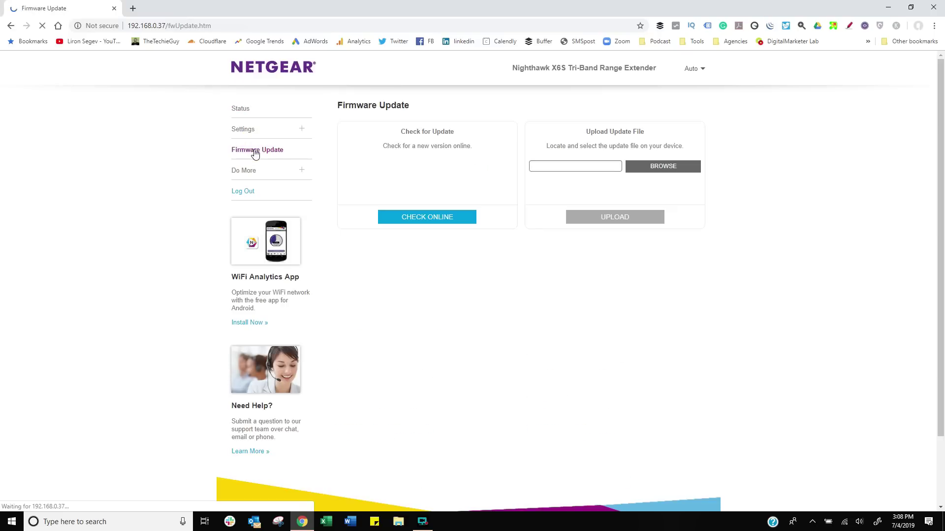
# - Check online for firmware, finding 1.0.1.192 to replace current 1.0.0.82
pyautogui.click(432, 216)
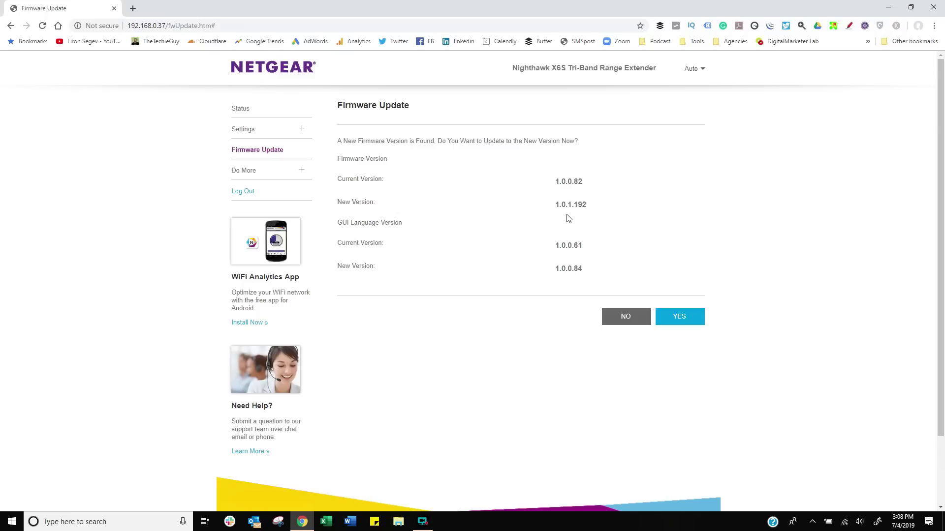
# - Confirm YES to download and install firmware version 1.0.1.192
pyautogui.click(687, 325)
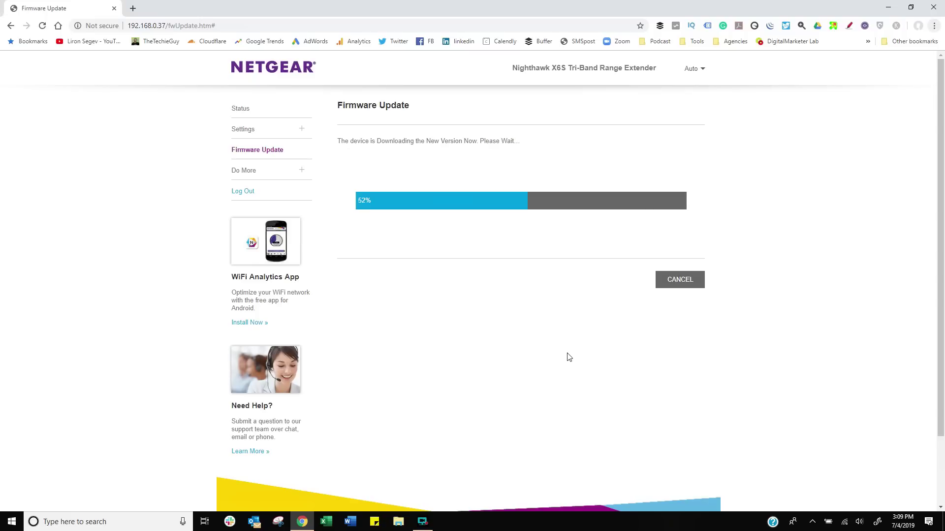